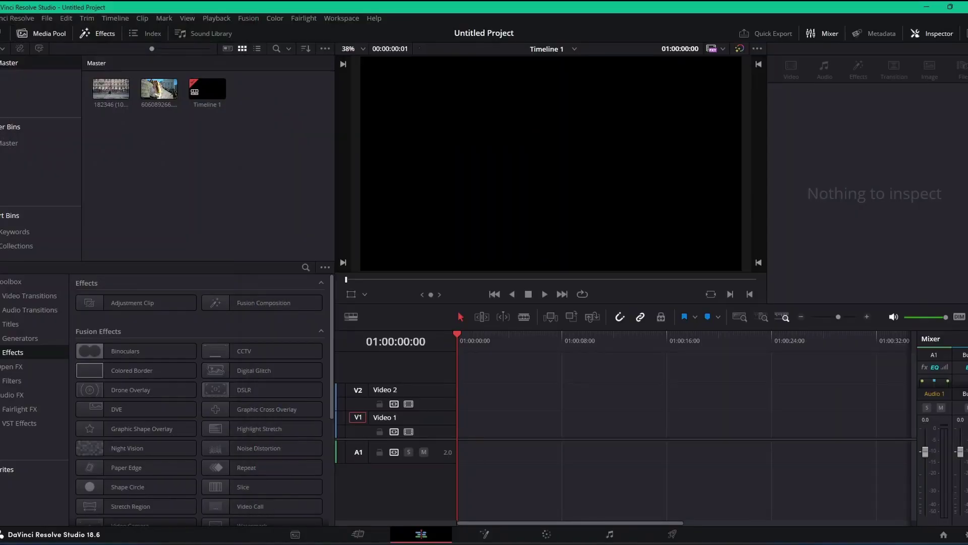
- Place 606089266.mp4 on Video 1 starting at 01:00:00:00, then deselect it
{"action": "left_click_drag", "start_coordinate": [158, 88], "coordinate": [549, 379]}
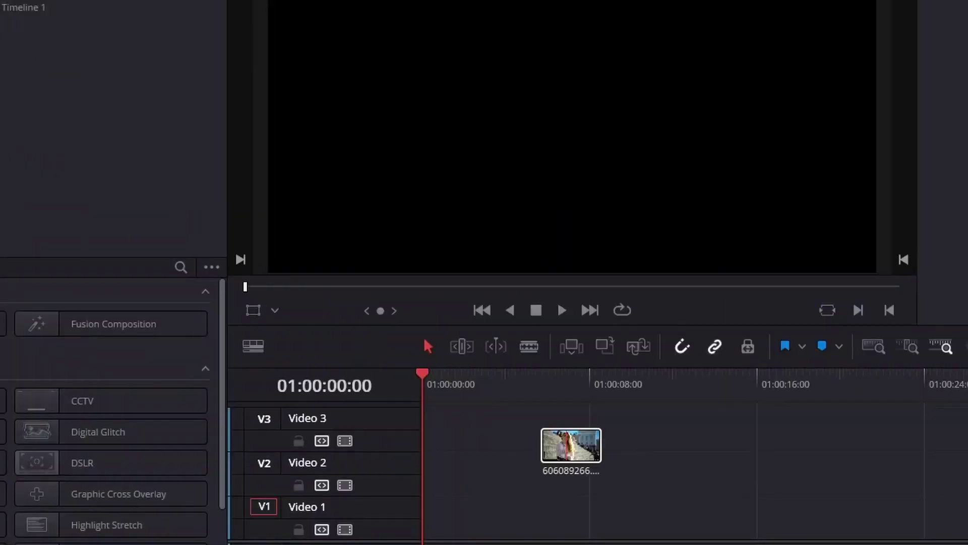
{"action": "left_click_drag", "start_coordinate": [571, 445], "coordinate": [479, 521]}
{"action": "left_click_drag", "start_coordinate": [484, 488], "coordinate": [445, 483]}
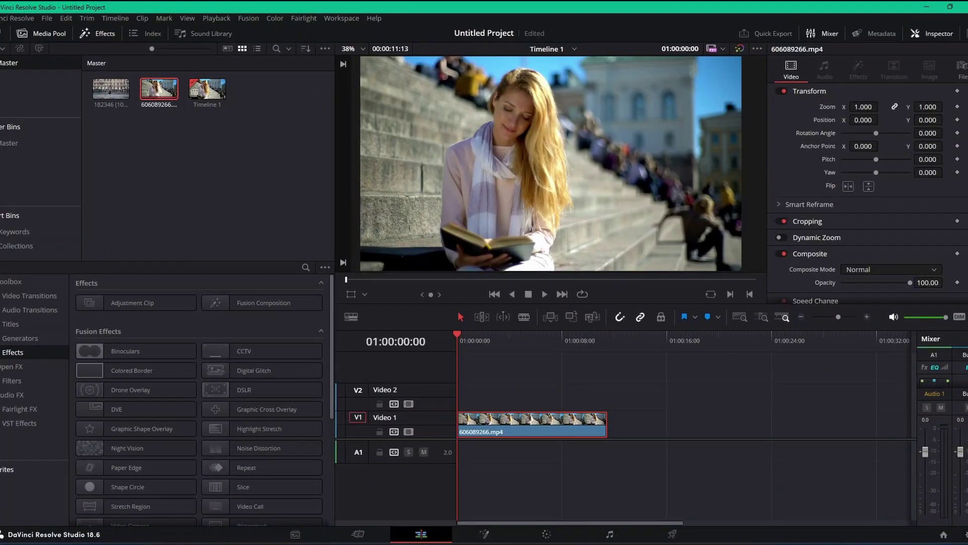
{"action": "key", "text": "Down"}
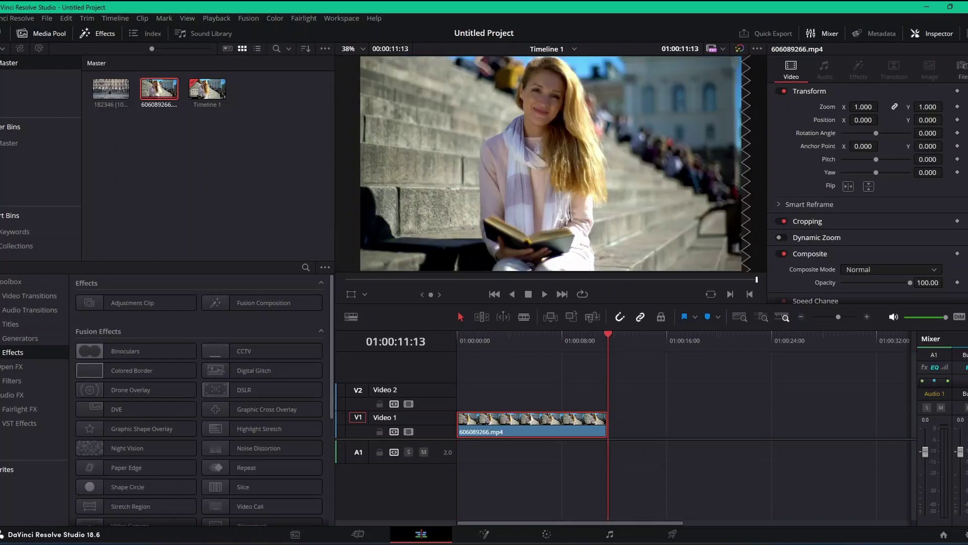
{"action": "key", "text": "ctrl+shift+a"}
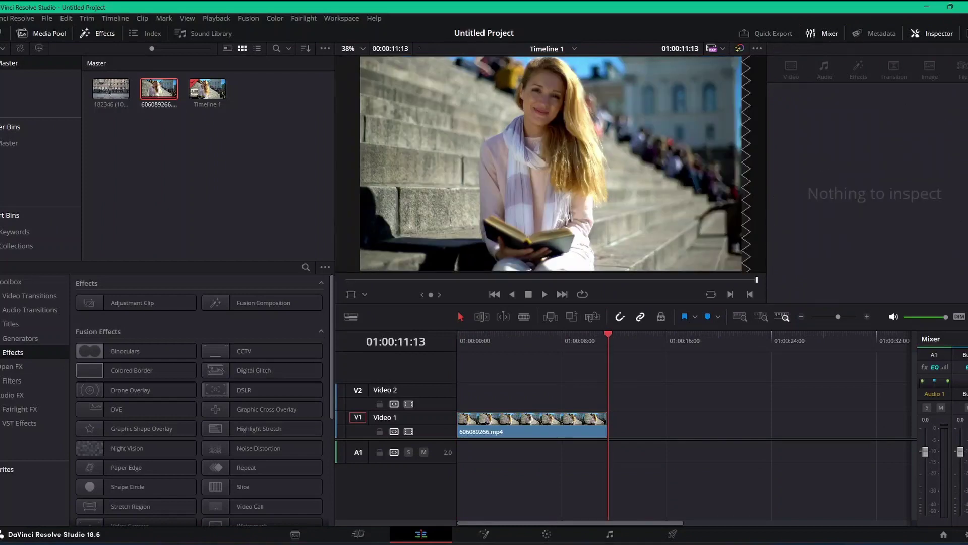
- Trim about four seconds off the end of the Video 1 clip, then reselect it from the timeline start
{"action": "left_click", "coordinate": [538, 335]}
{"action": "left_click", "coordinate": [538, 424]}
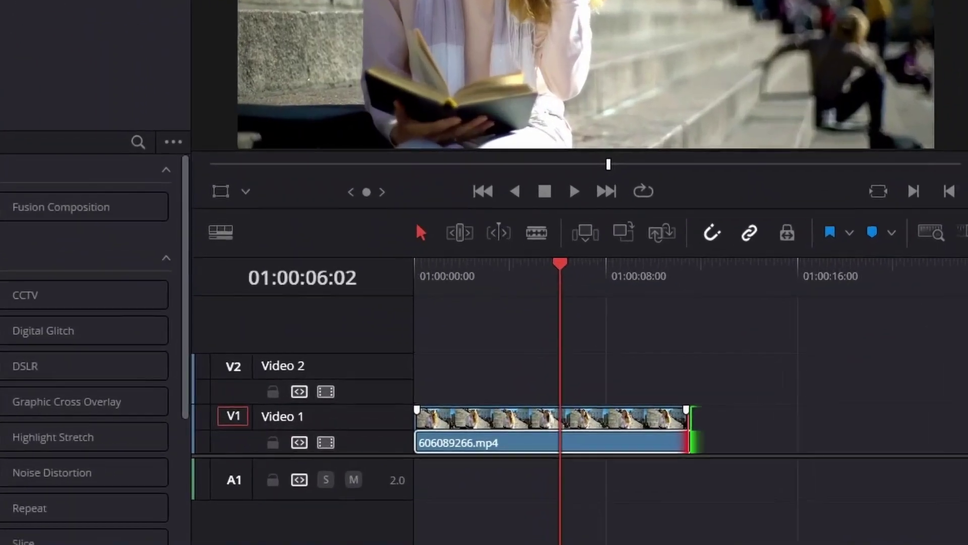
{"action": "left_click_drag", "start_coordinate": [689, 419], "coordinate": [587, 415]}
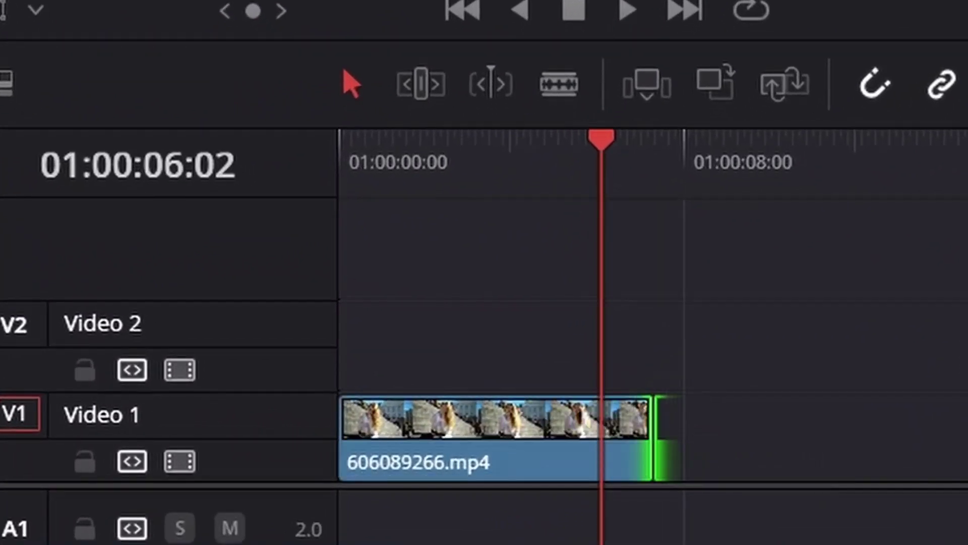
{"action": "key", "text": "Down"}
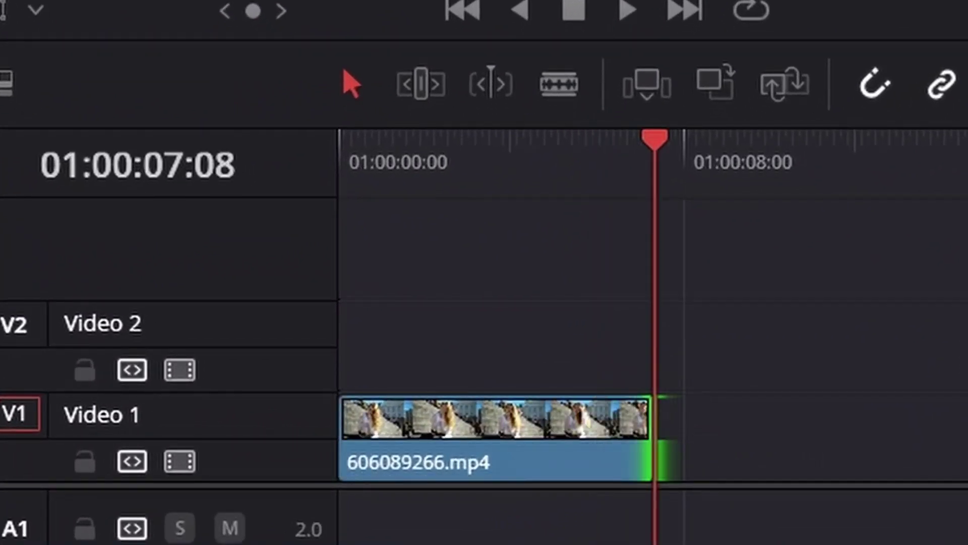
{"action": "key", "text": "Home"}
{"action": "key", "text": "ctrl+shift+a"}
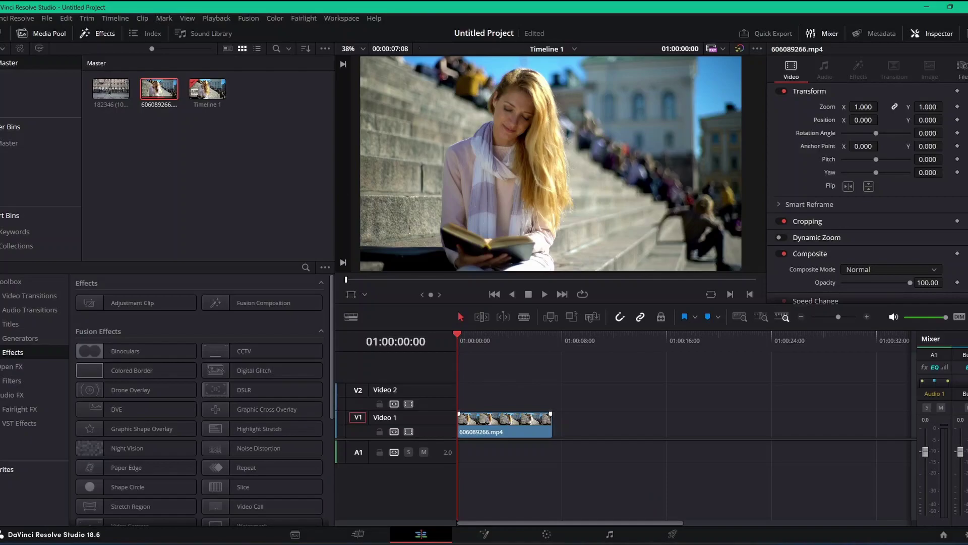
{"action": "key", "text": "ctrl+a"}
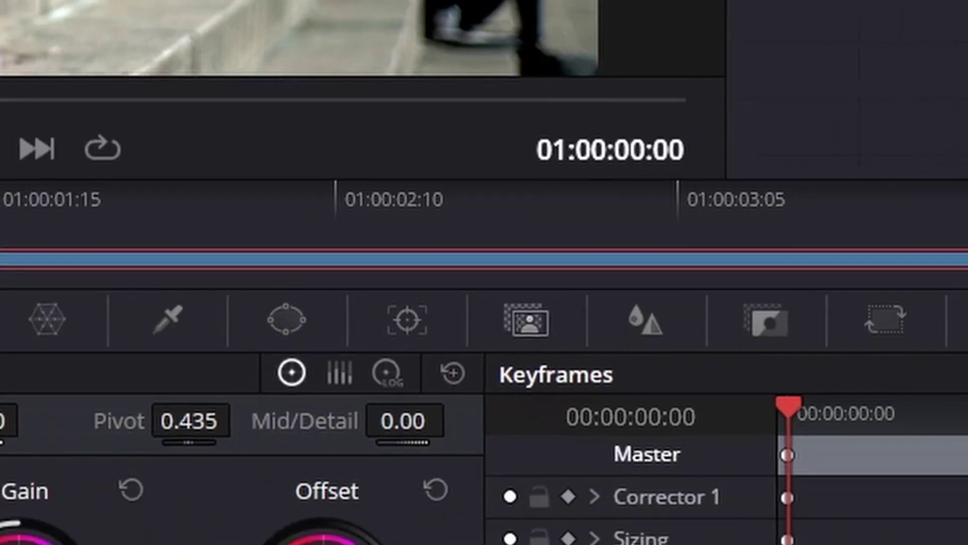
- Bring up the Magic Mask palette in the Color page toolbar
{"action": "left_click", "coordinate": [456, 347]}
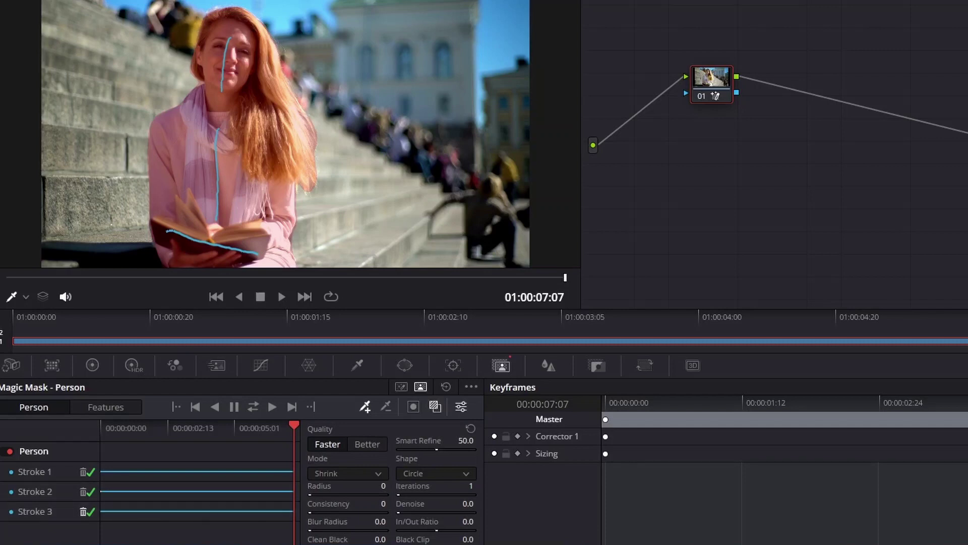
- Hide the mask highlight and set Primaries Temp to -1190.0 and Contrast to 1.274
{"action": "key", "text": "shift+h"}
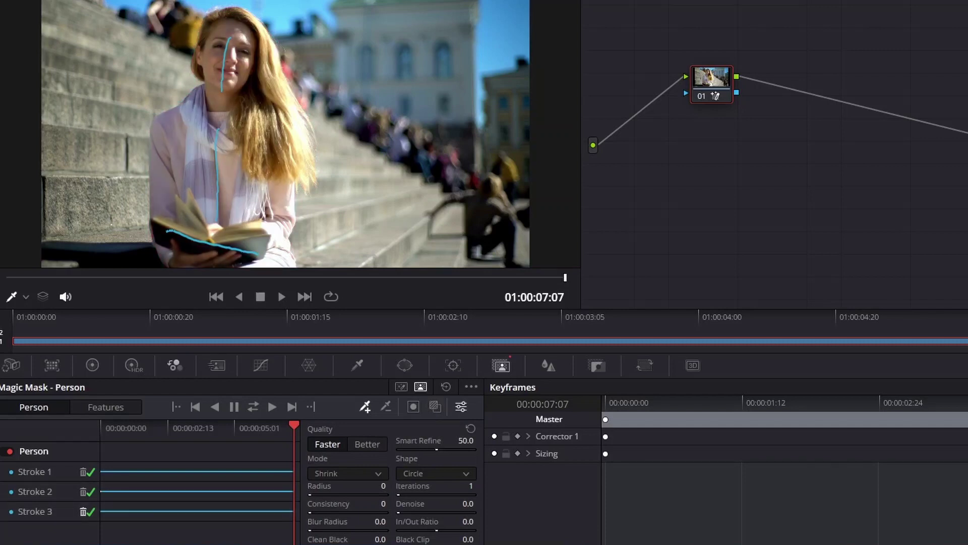
{"action": "left_click", "coordinate": [92, 364]}
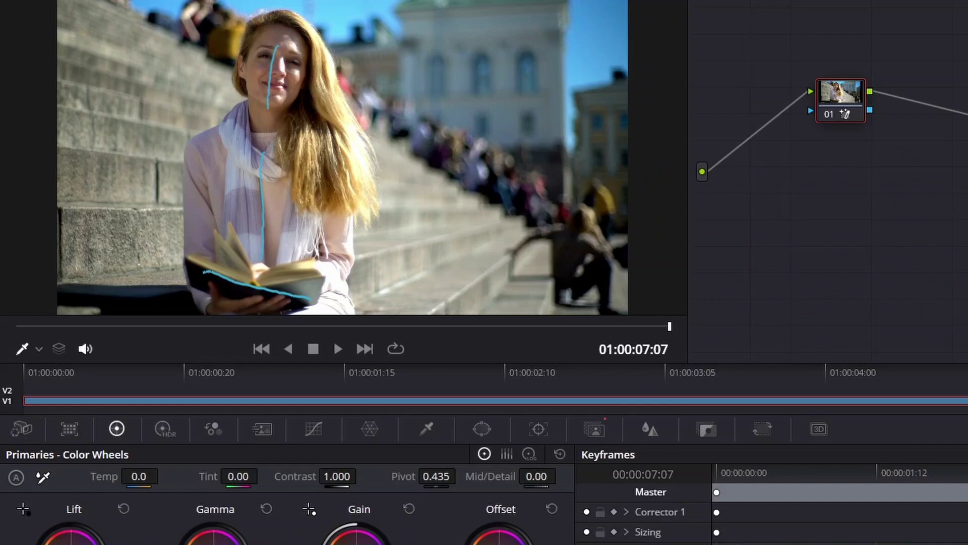
{"action": "left_click_drag", "start_coordinate": [337, 476], "coordinate": [361, 476]}
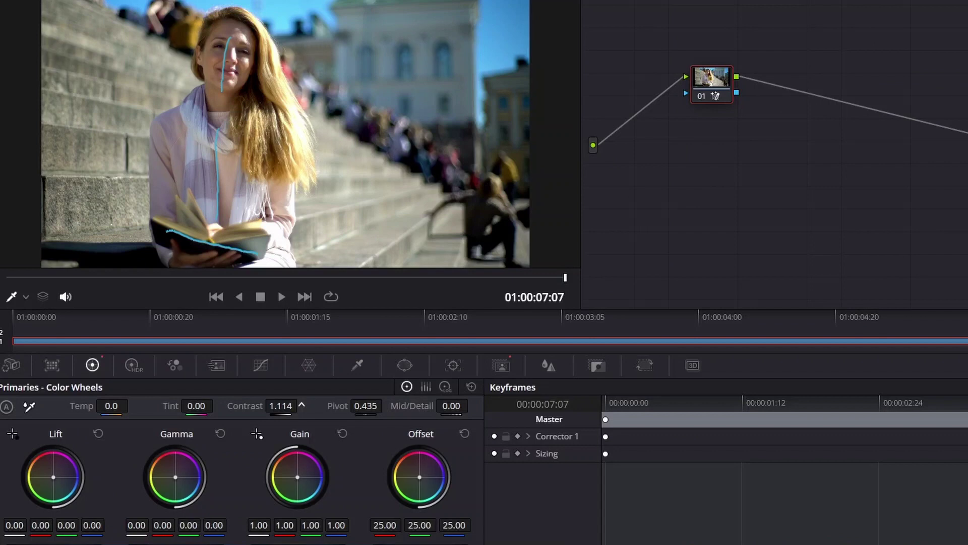
{"action": "left_click_drag", "start_coordinate": [302, 405], "coordinate": [318, 405]}
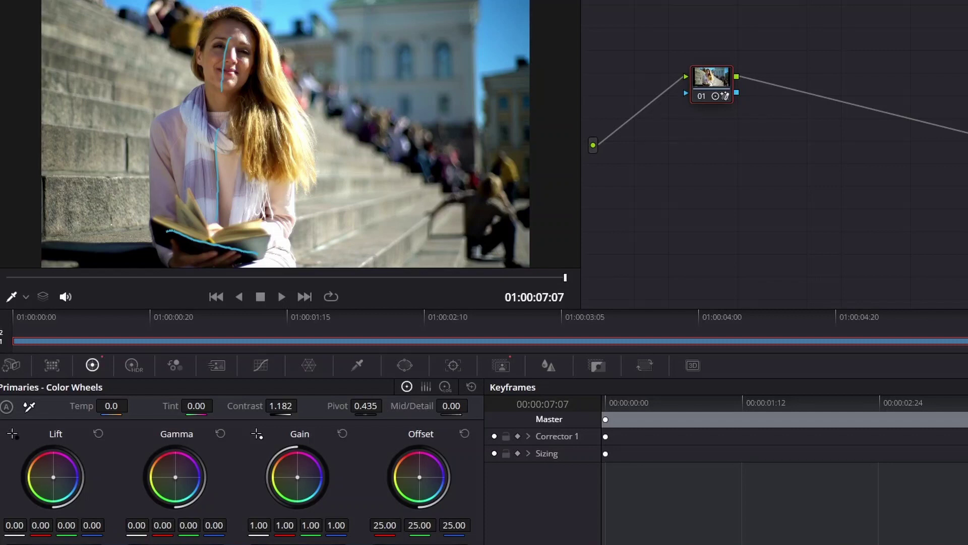
{"action": "left_click_drag", "start_coordinate": [111, 406], "coordinate": [74, 405]}
{"action": "left_click_drag", "start_coordinate": [112, 405], "coordinate": [93, 406]}
{"action": "left_click_drag", "start_coordinate": [280, 406], "coordinate": [294, 405]}
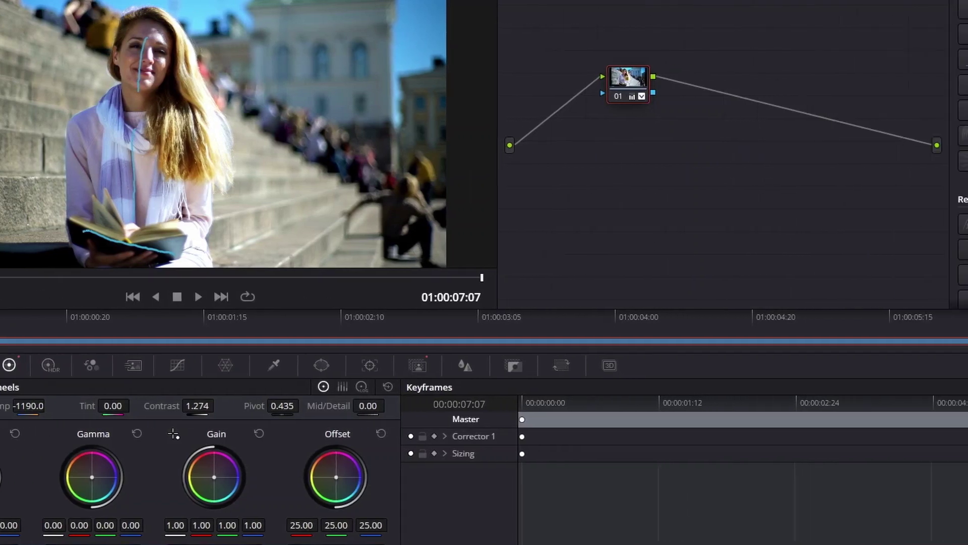
- Add an Alpha Output to the node graph and connect node 01's mask output to it
{"action": "right_click", "coordinate": [817, 156]}
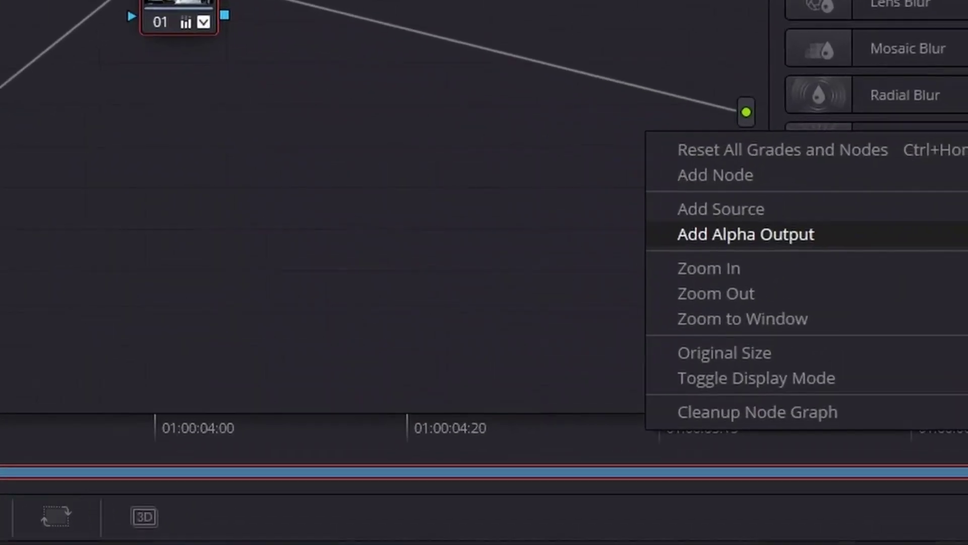
{"action": "left_click", "coordinate": [746, 234]}
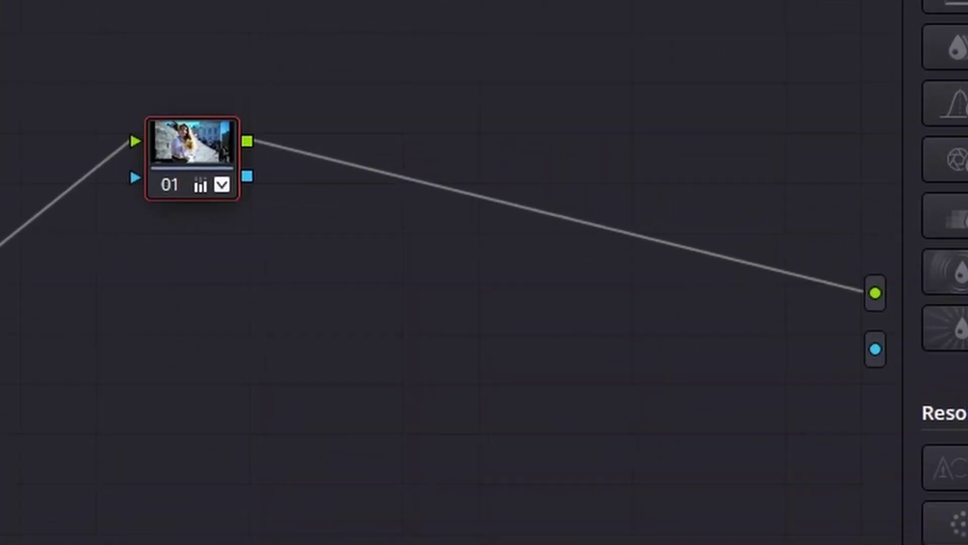
{"action": "left_click_drag", "start_coordinate": [247, 176], "coordinate": [875, 349]}
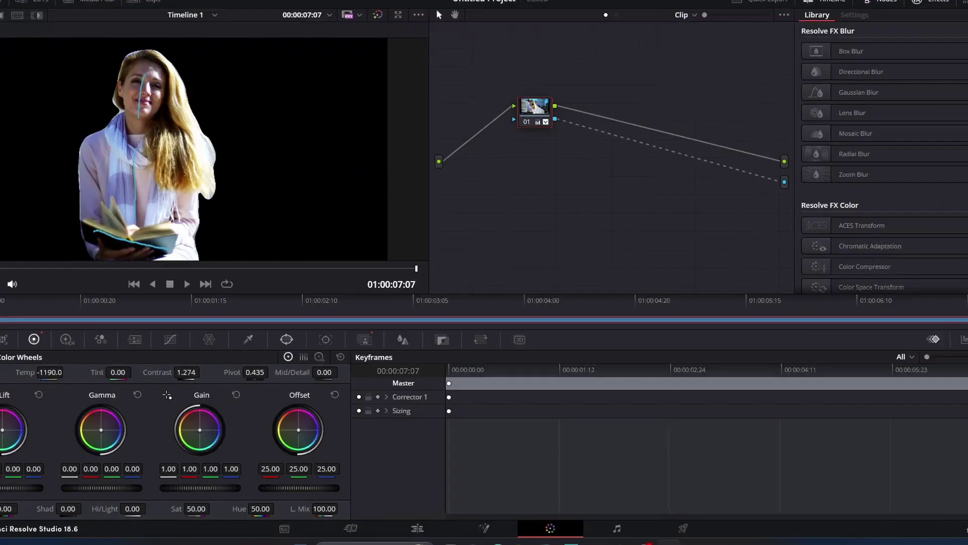
{"action": "left_click", "coordinate": [289, 337]}
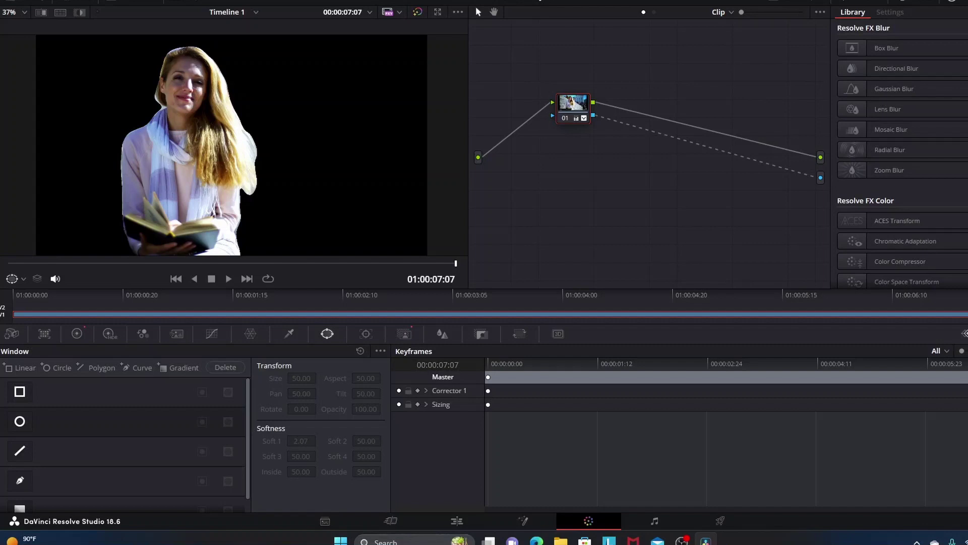
{"action": "left_click", "coordinate": [457, 520]}
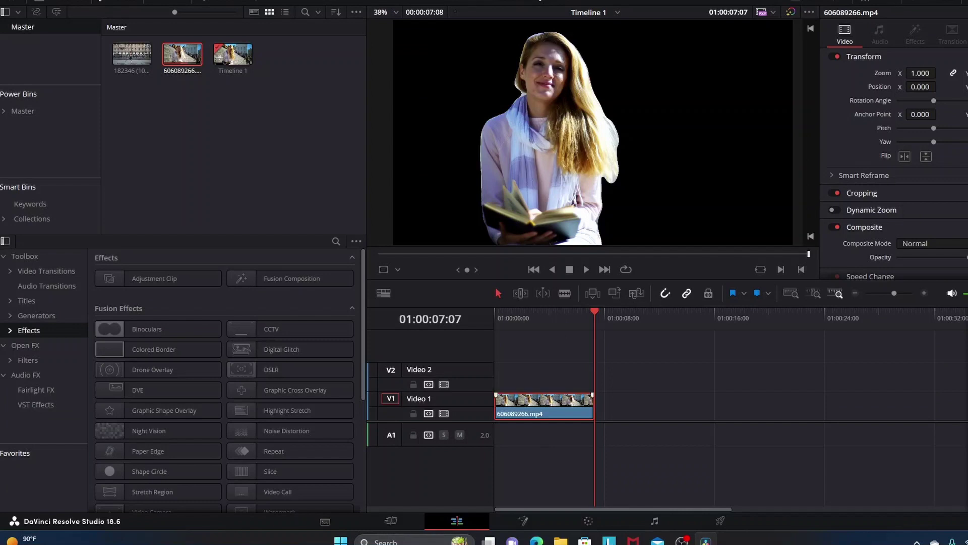
{"action": "left_click_drag", "start_coordinate": [574, 406], "coordinate": [575, 378]}
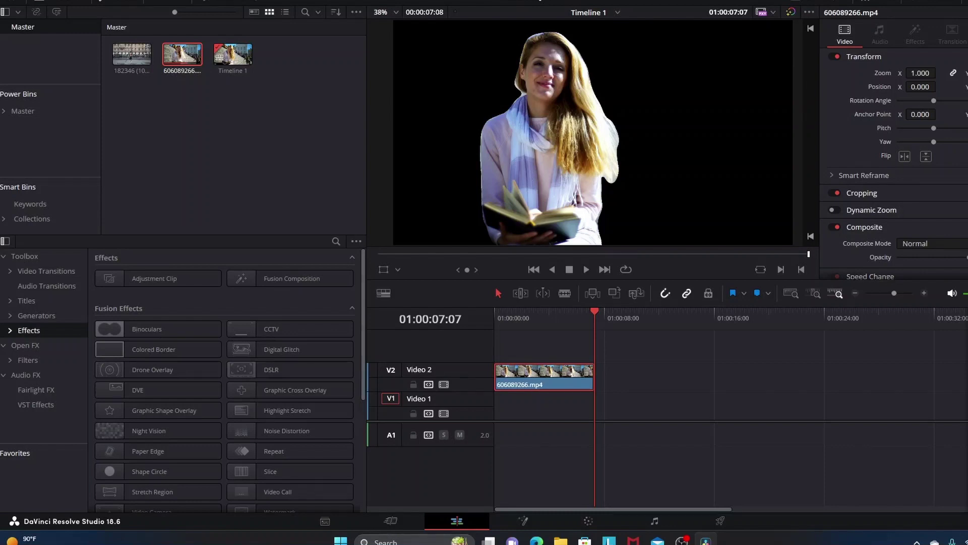
{"action": "left_click_drag", "start_coordinate": [132, 53], "coordinate": [629, 407]}
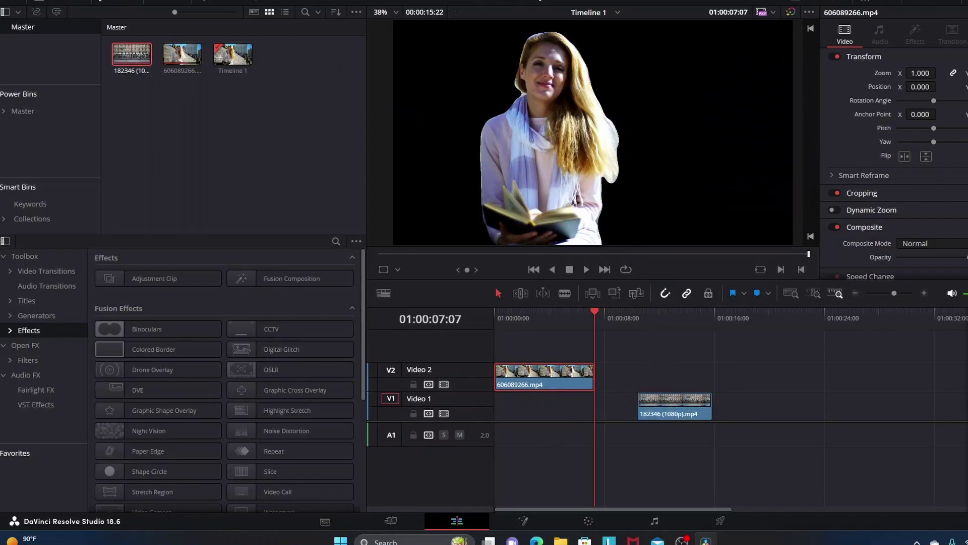
{"action": "left_click", "coordinate": [648, 315]}
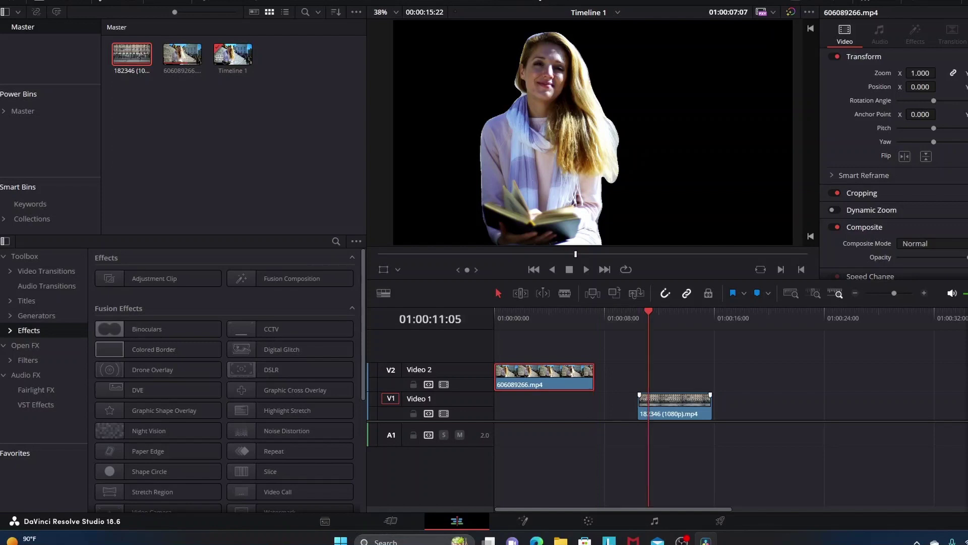
{"action": "left_click", "coordinate": [656, 403]}
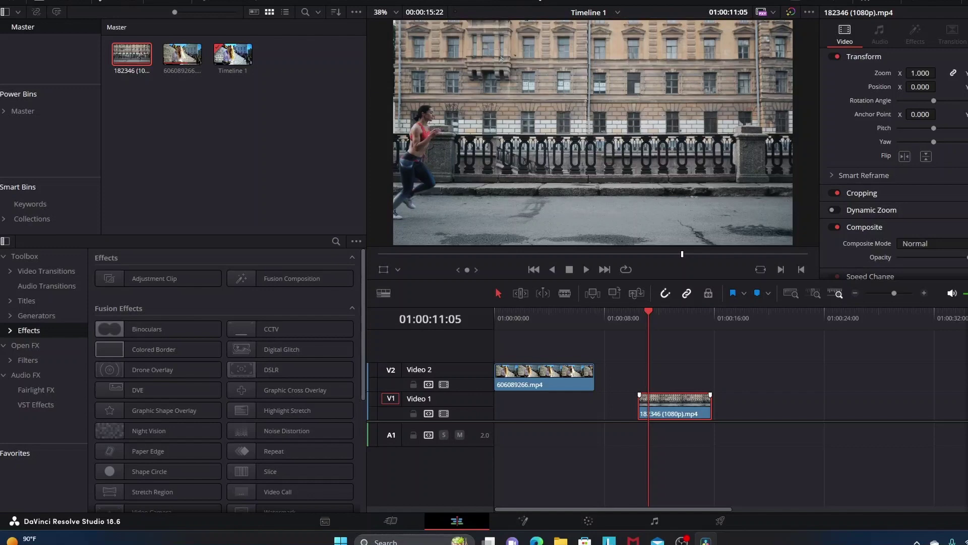
{"action": "left_click_drag", "start_coordinate": [655, 406], "coordinate": [525, 406]}
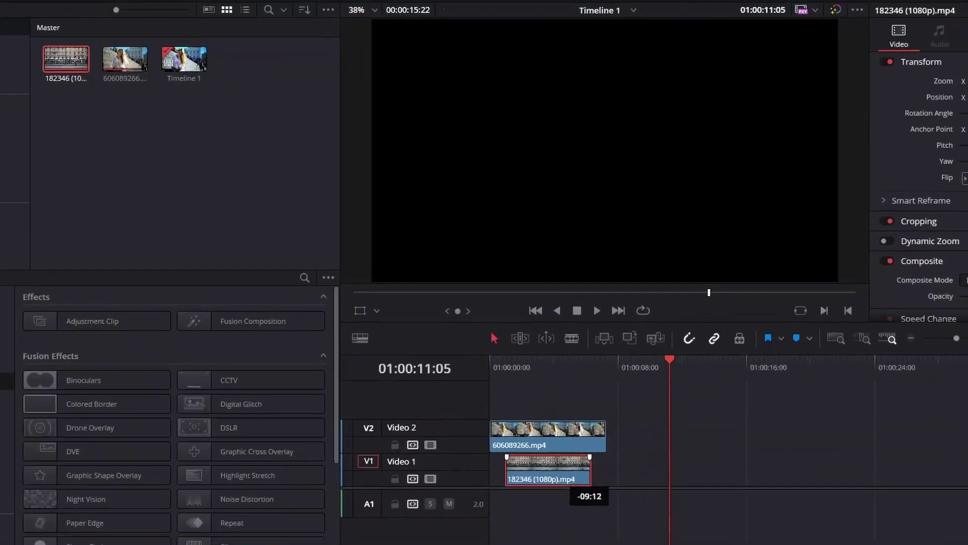
- Align the 182346 clip under the reading-woman clip and return to the timeline start
{"action": "left_click_drag", "start_coordinate": [554, 469], "coordinate": [554, 469]}
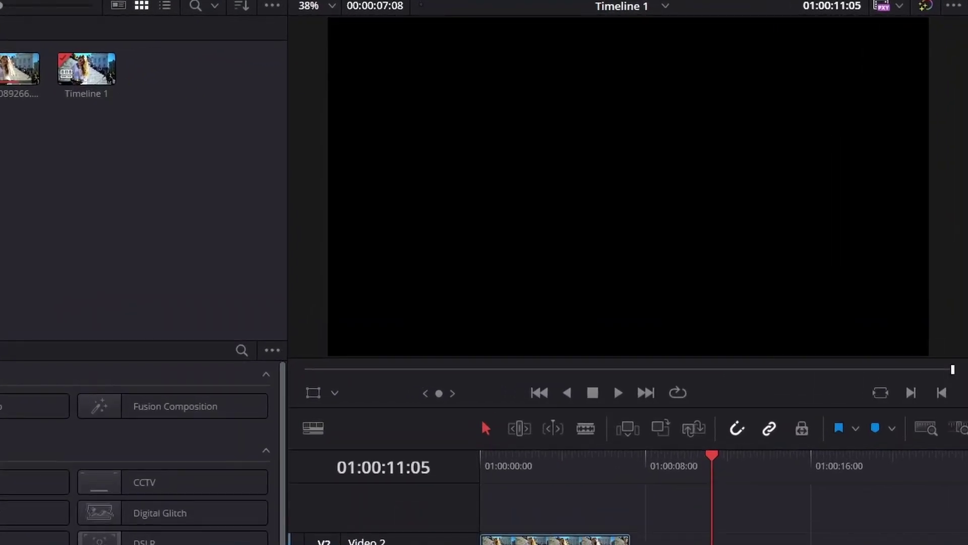
{"action": "key", "text": "Home"}
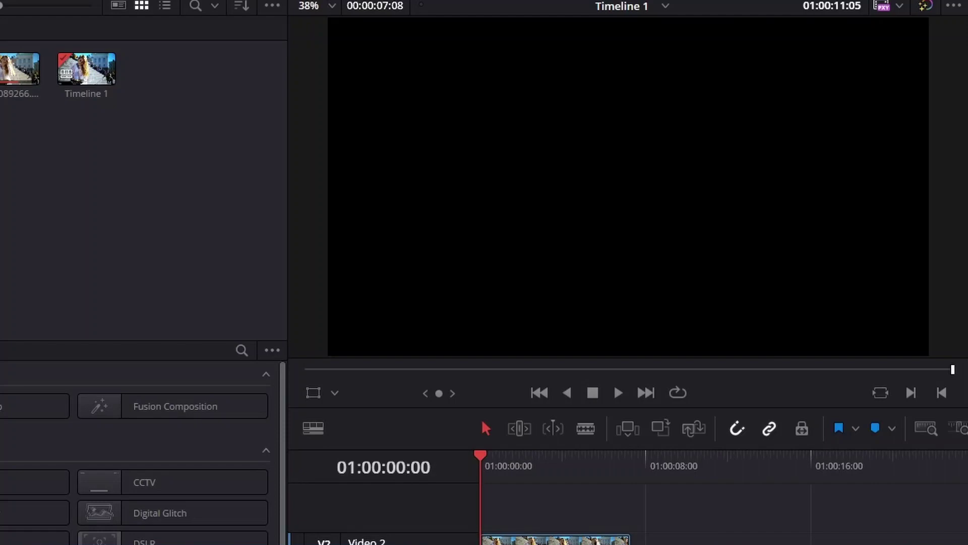